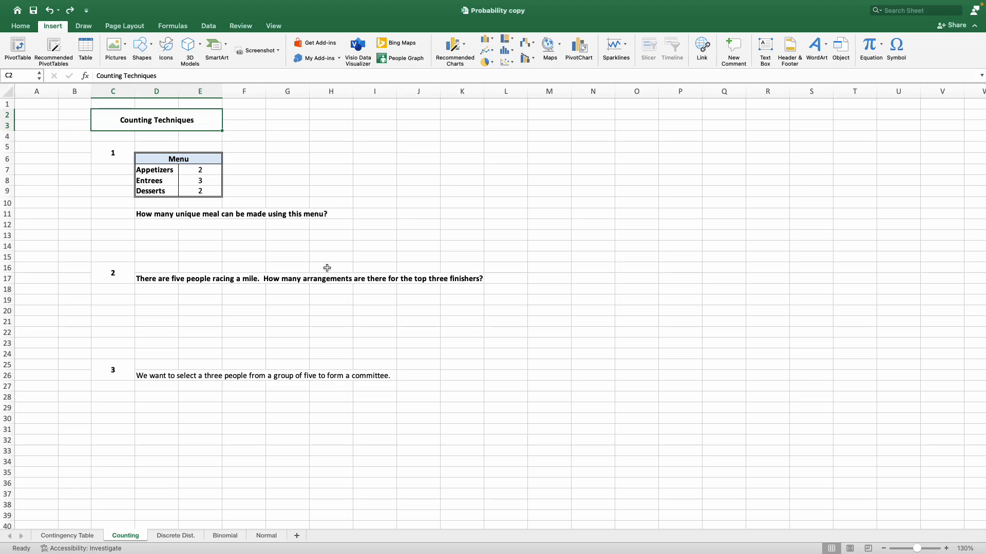
# Review the appetizer, entree and dessert counts in the Menu table and the question beneath it.
pyautogui.click(201, 171)
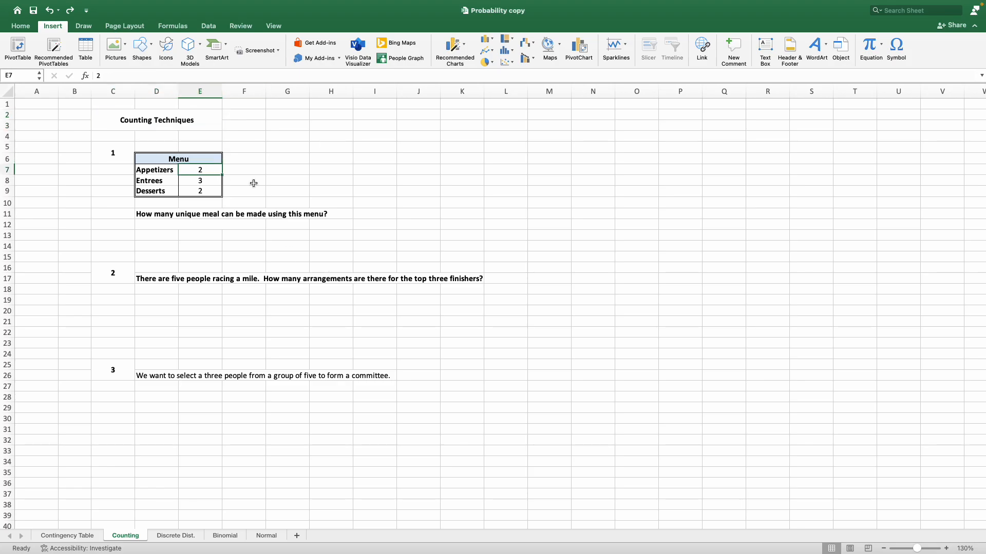
pyautogui.press('Down')
pyautogui.press('Down')
pyautogui.press('Down')
pyautogui.press('Down')
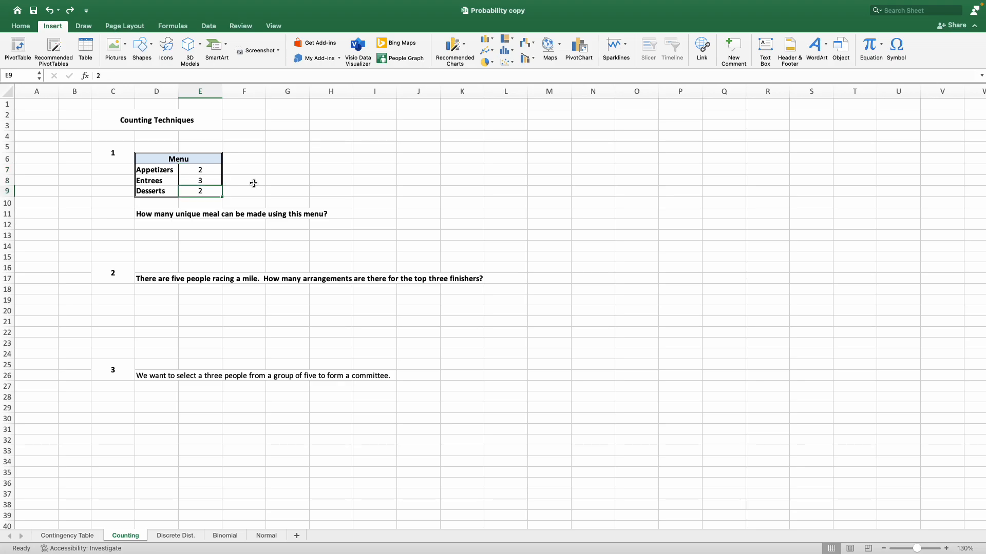
pyautogui.press('Left')
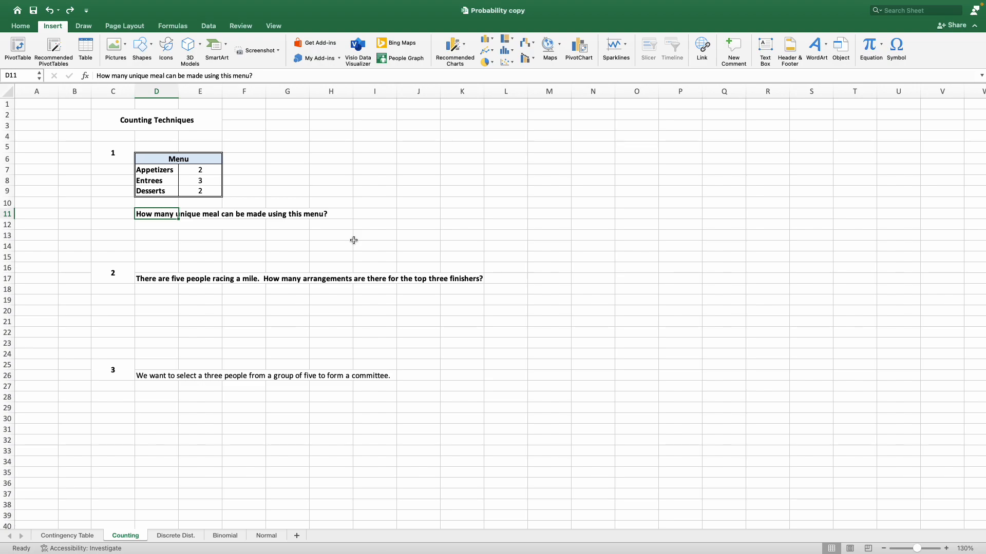
# Enter the label "Using the basic counting principle:" in cell D12, below the menu question.
pyautogui.click(199, 227)
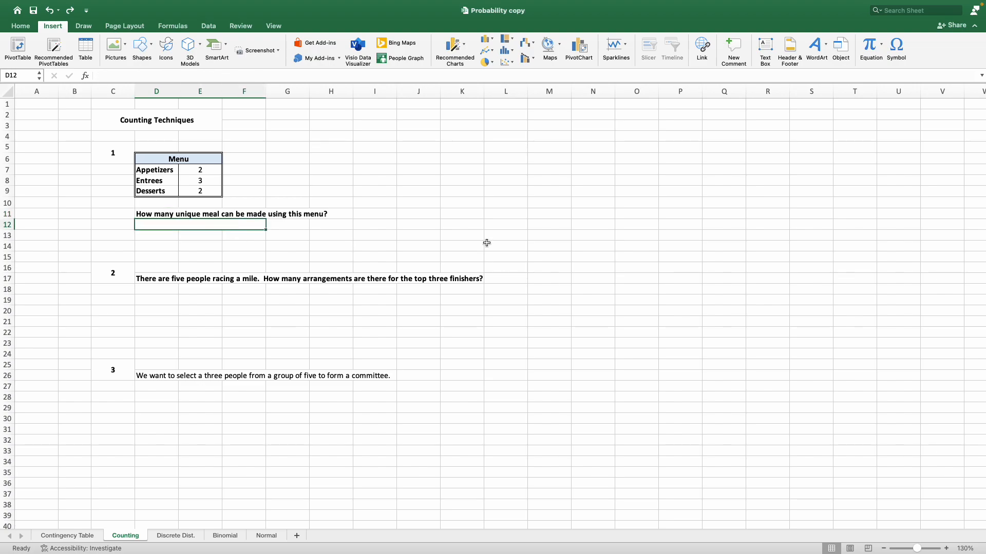
pyautogui.write('Using the basic counting principle:')
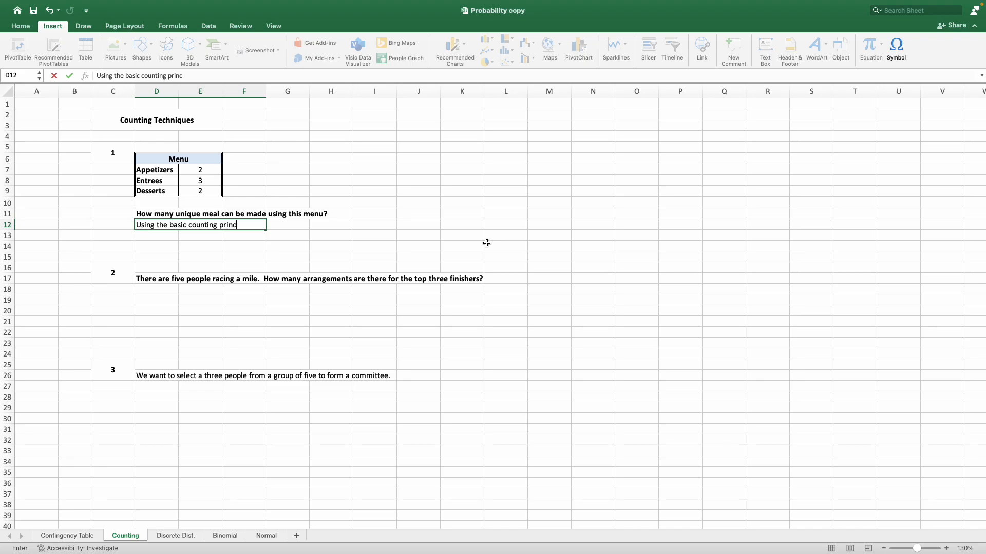
pyautogui.press('Return')
# Calculate the number of unique meals in cell G12 with the formula =E7*E8*E9.
pyautogui.press('Up')
pyautogui.press('Right')
pyautogui.press('Right')
pyautogui.press('Right')
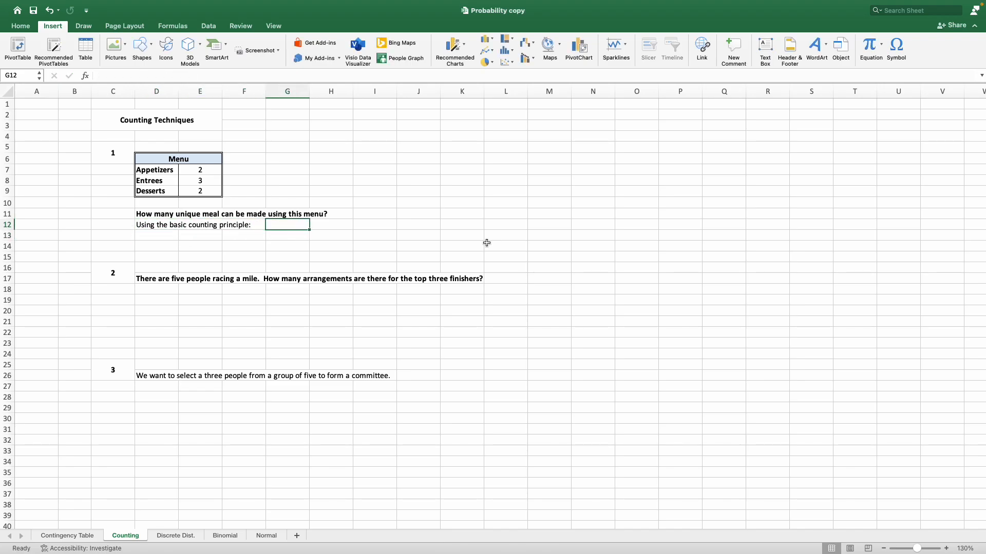
pyautogui.write('=')
pyautogui.click(206, 169)
pyautogui.write('*')
pyautogui.click(205, 182)
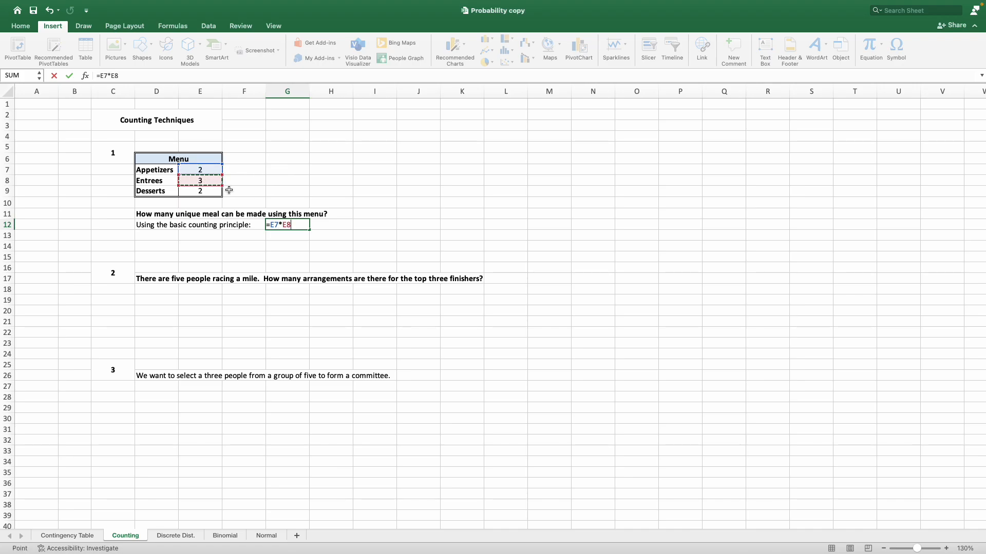
pyautogui.write('*')
pyautogui.click(220, 190)
pyautogui.press('Return')
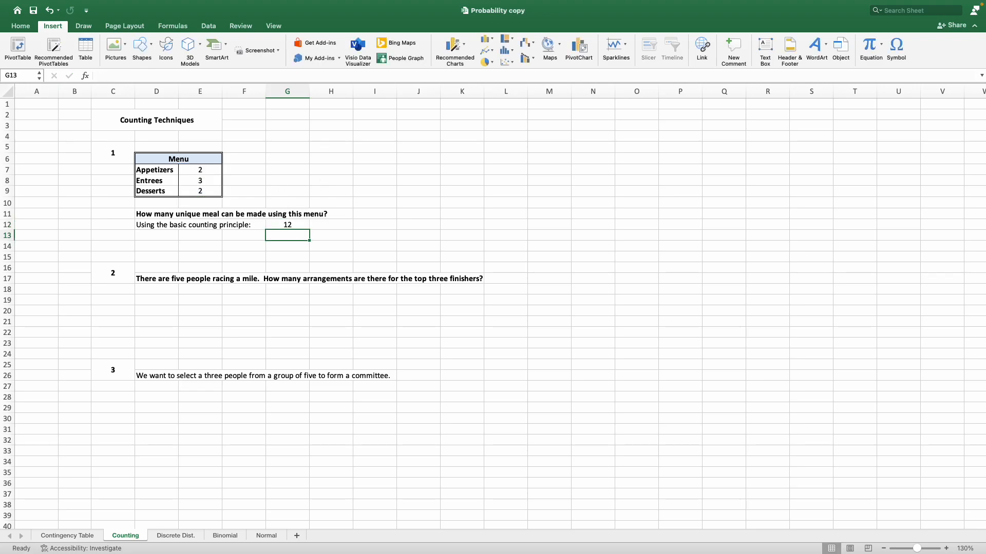
# Highlight the unique-meals answer in cell G12 with the current light orange fill colour.
pyautogui.click(290, 226)
pyautogui.click(23, 27)
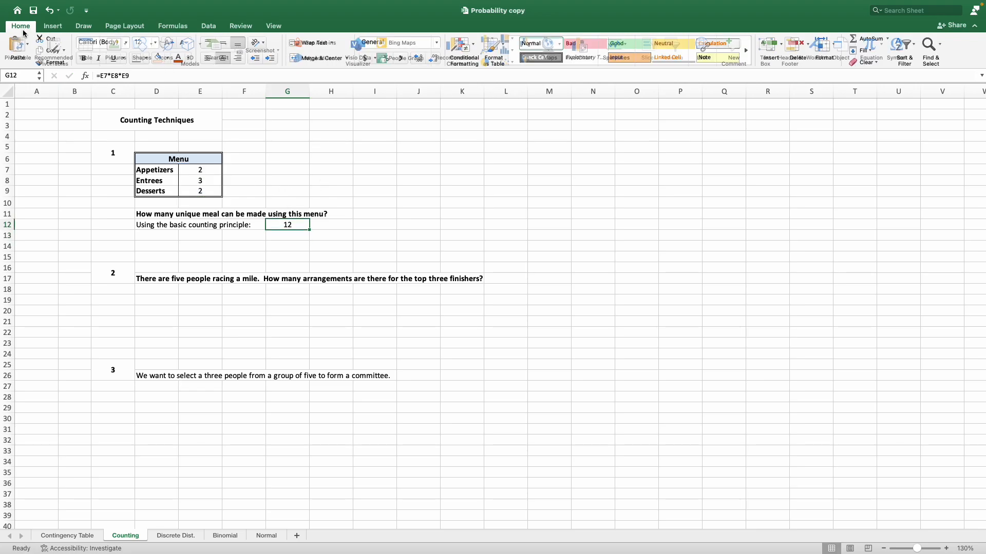
pyautogui.click(156, 57)
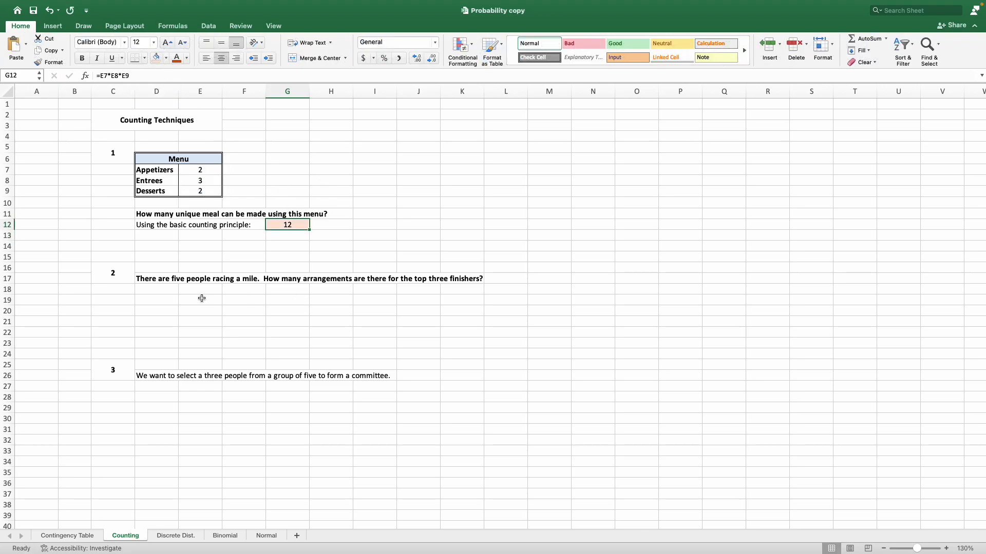
pyautogui.moveTo(207, 162); pyautogui.dragTo(210, 194)
pyautogui.click(252, 249)
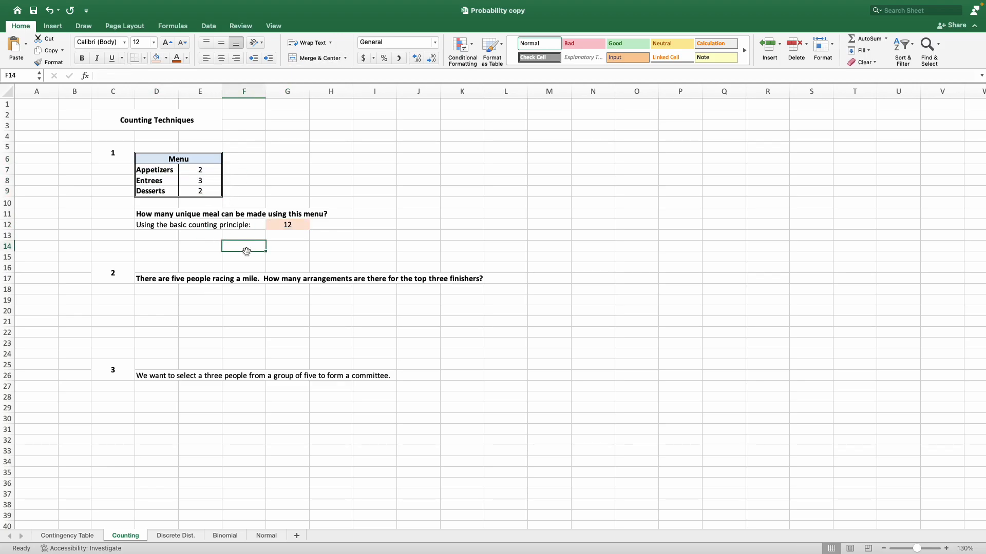
pyautogui.click(123, 276)
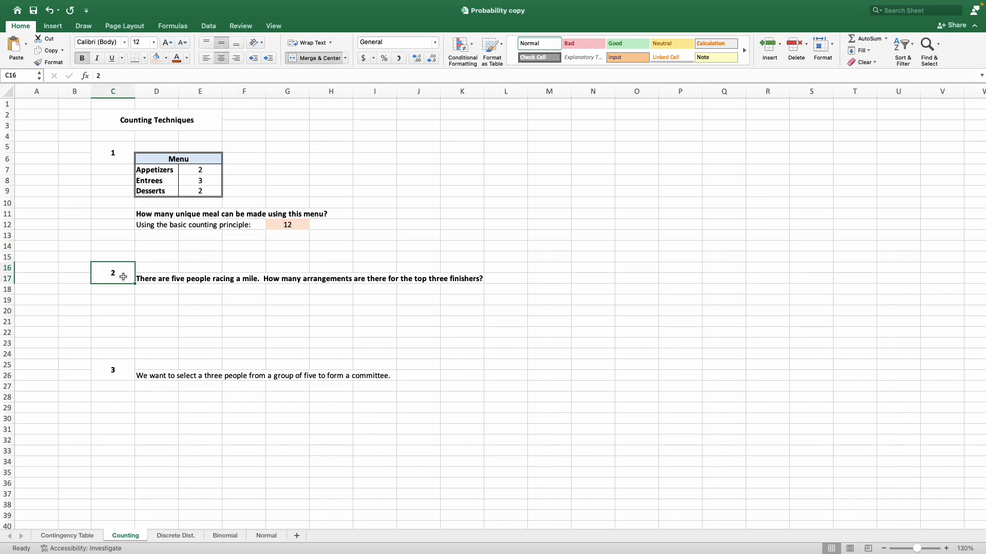
pyautogui.click(160, 280)
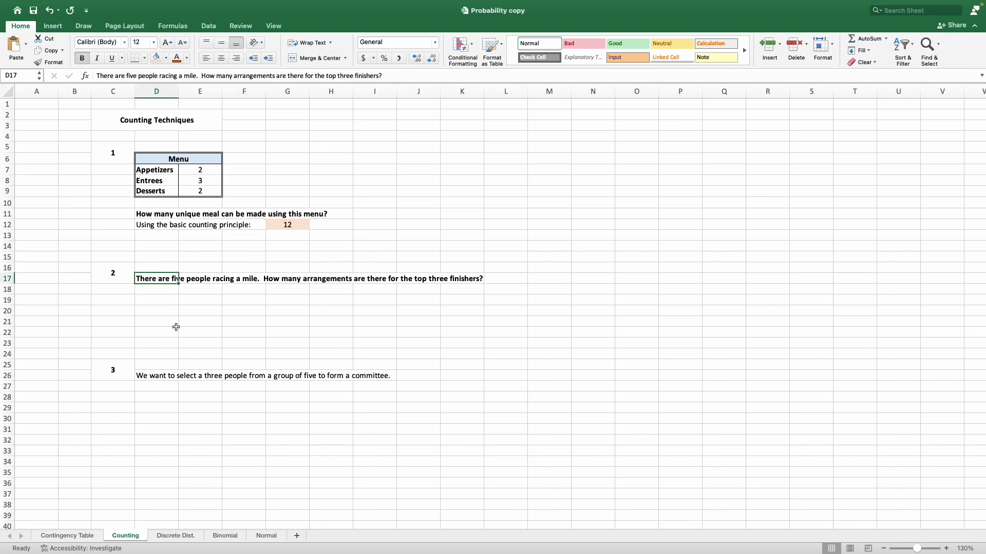
pyautogui.click(157, 309)
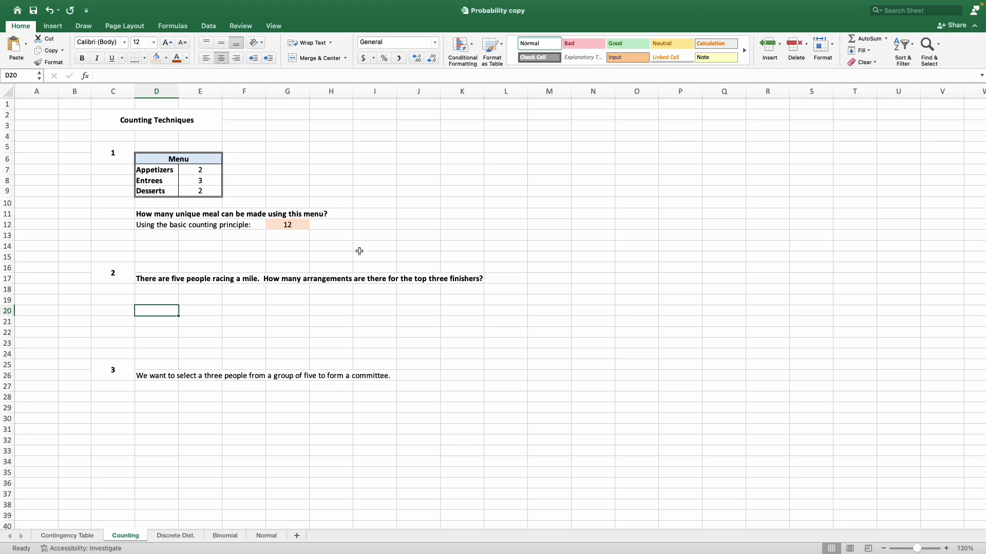
# Enter the note "Order matters -> permutation" in cell D18, under the race question.
pyautogui.click(171, 292)
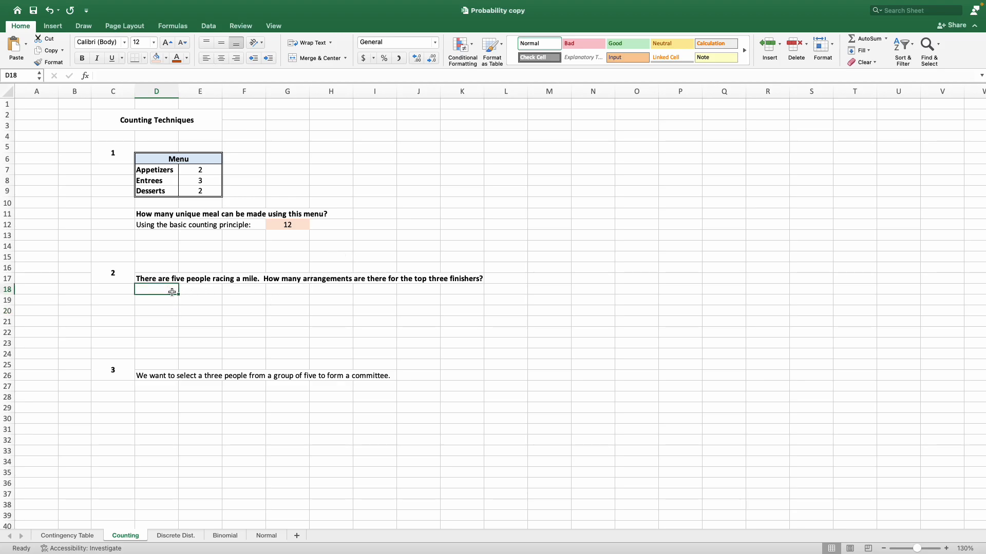
pyautogui.write('Order')
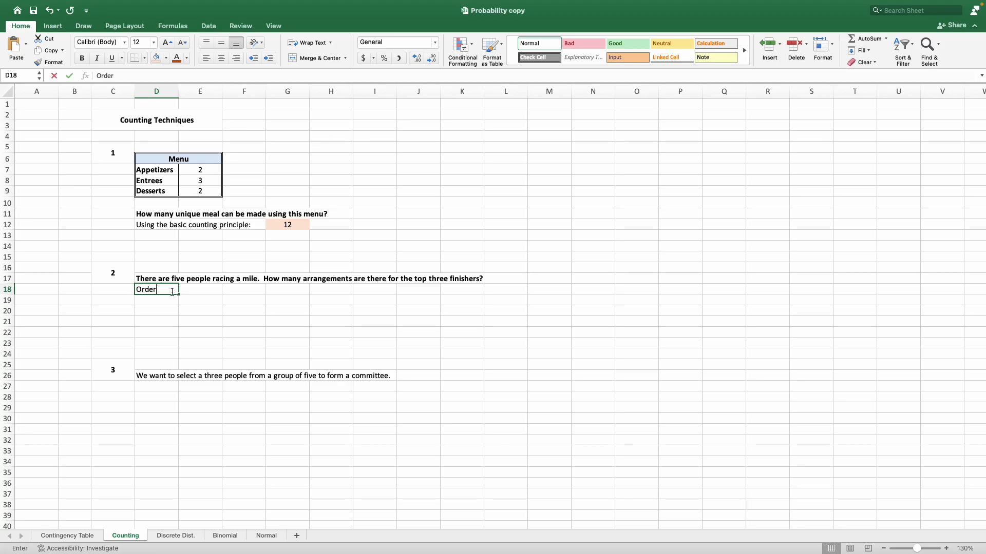
pyautogui.write(' matters')
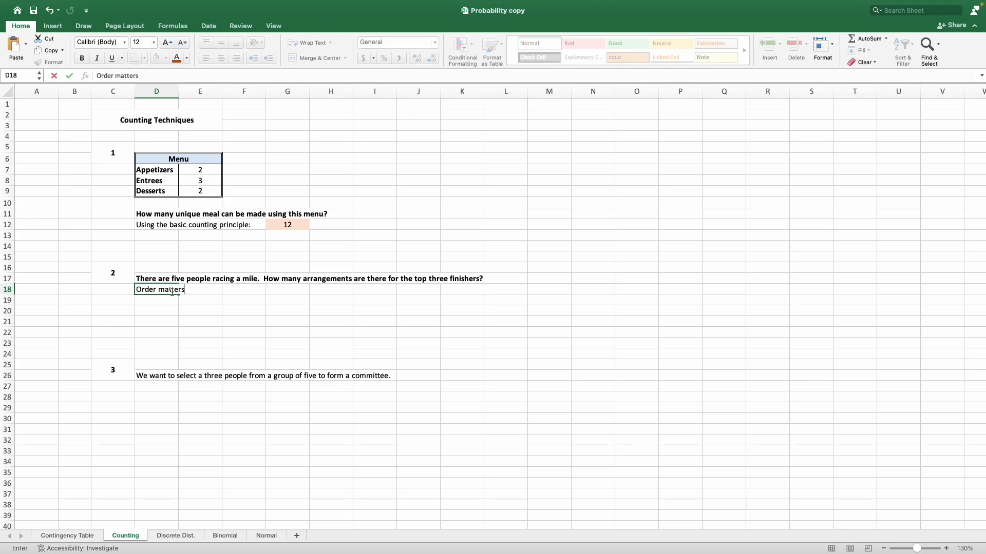
pyautogui.write(' -> permutation')
pyautogui.press('Return')
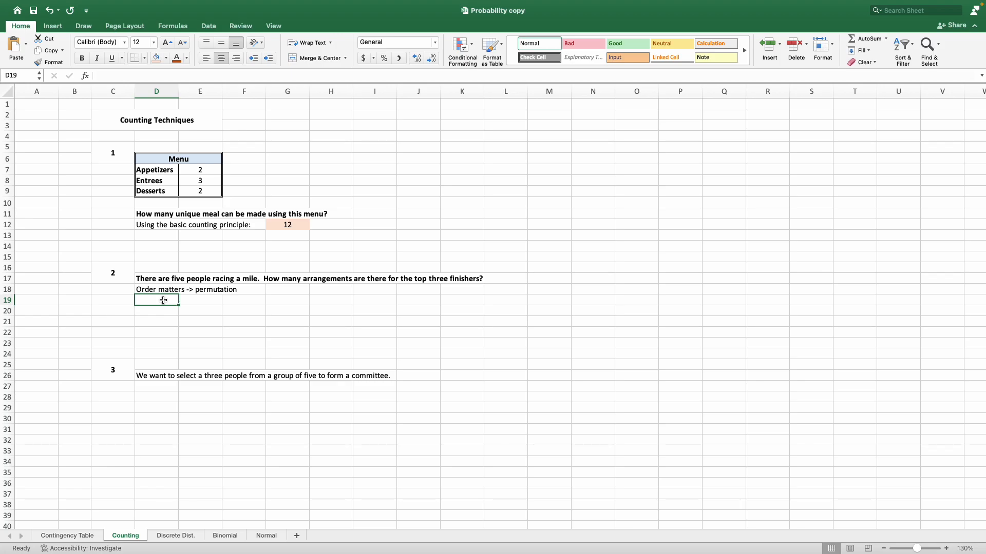
# List the permutation inputs below the note, with n=5 in cell D19 and r=3 in cell D20.
pyautogui.write('n=')
pyautogui.press('BackSpace')
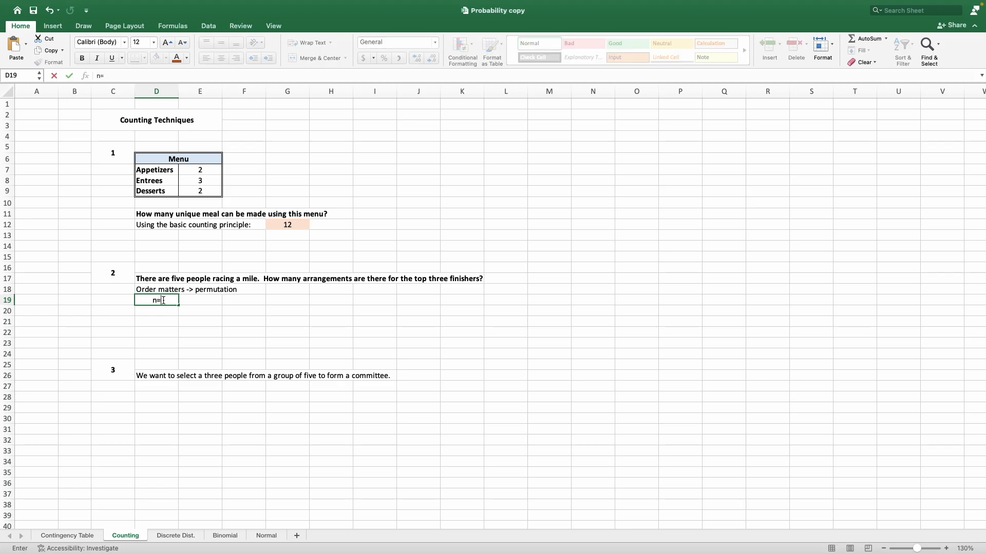
pyautogui.write('5')
pyautogui.press('Return')
pyautogui.write('r')
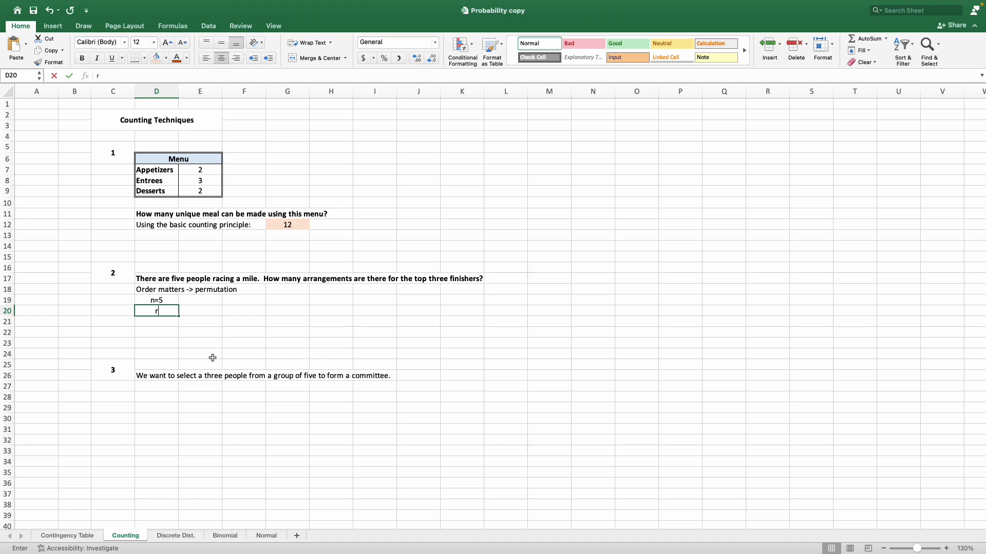
pyautogui.write('=')
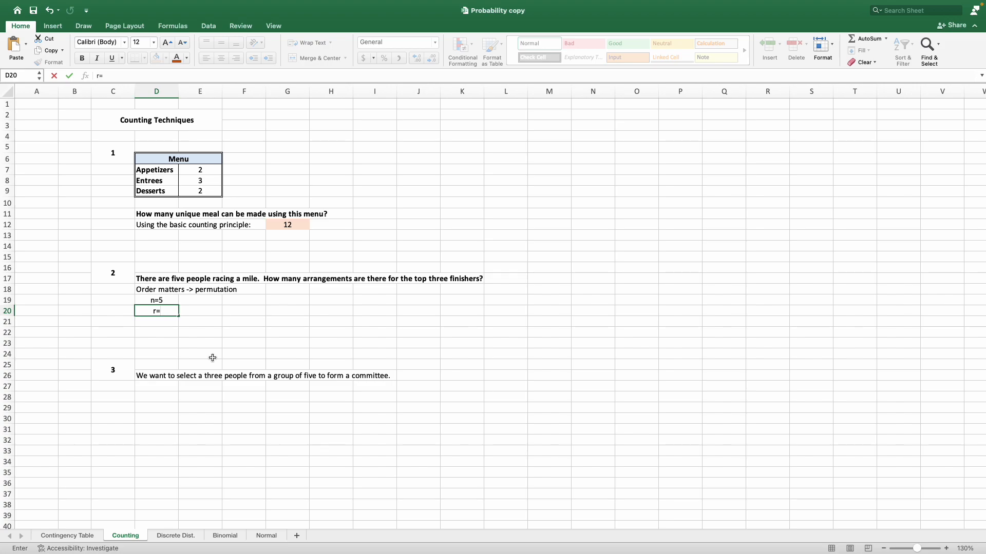
pyautogui.write('3')
pyautogui.press('Return')
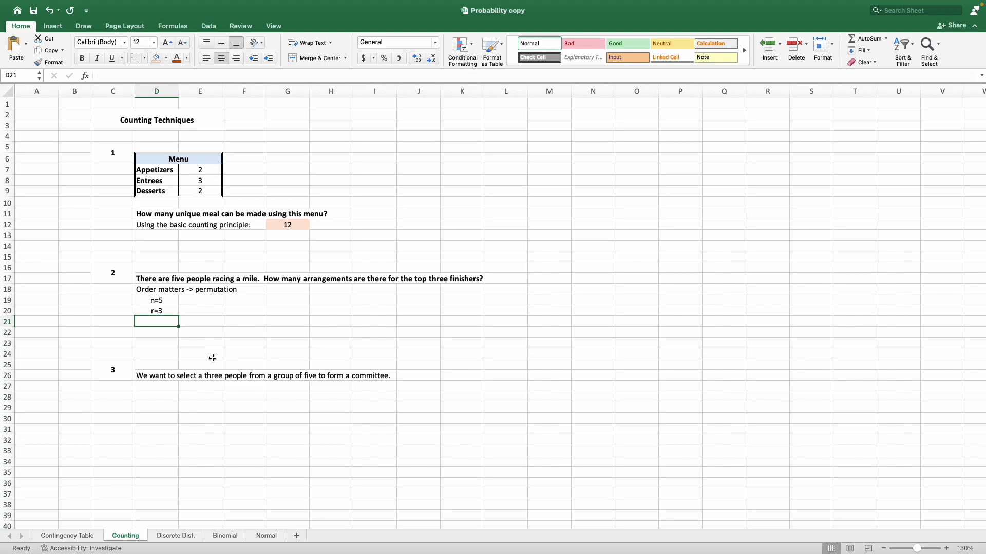
# Write the function syntax as plain text in cell E21, reading =PERMUTE(n, r).
pyautogui.press('Right')
pyautogui.write("'=")
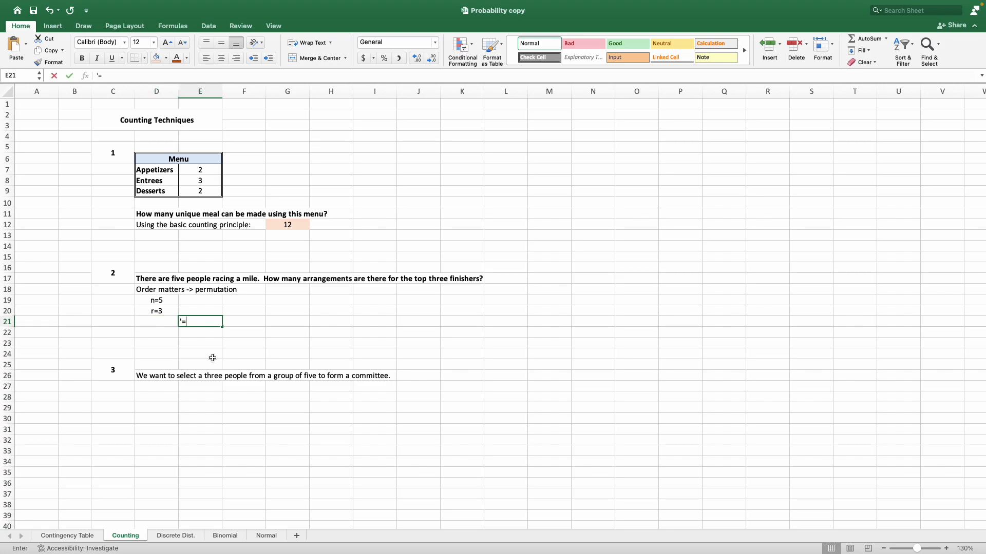
pyautogui.write('PERMUTE(')
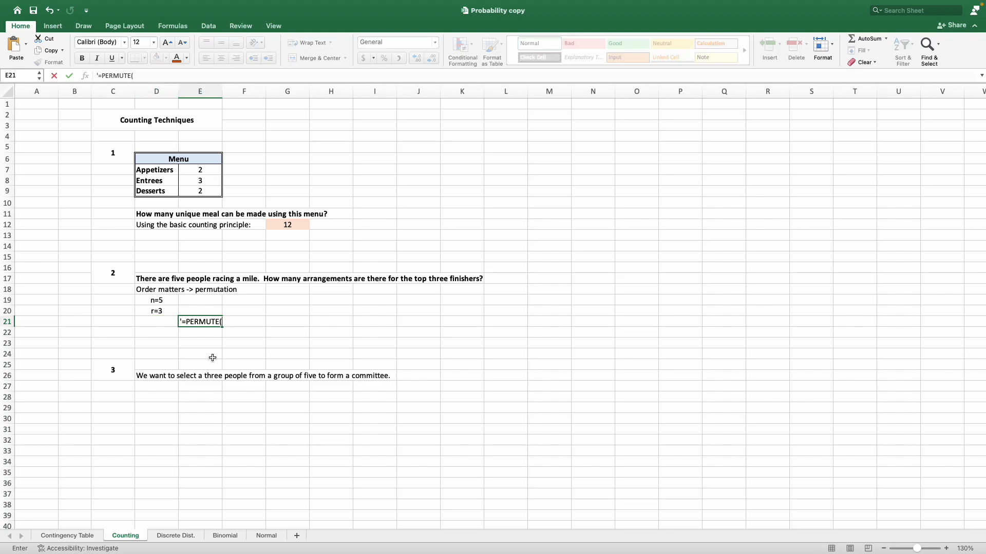
pyautogui.write('n, r)')
pyautogui.press('Return')
# Calculate the arrangements of the top three finishers in cell D21 with =PERMUT(5, 3).
pyautogui.press('Up')
pyautogui.press('Left')
pyautogui.write('=')
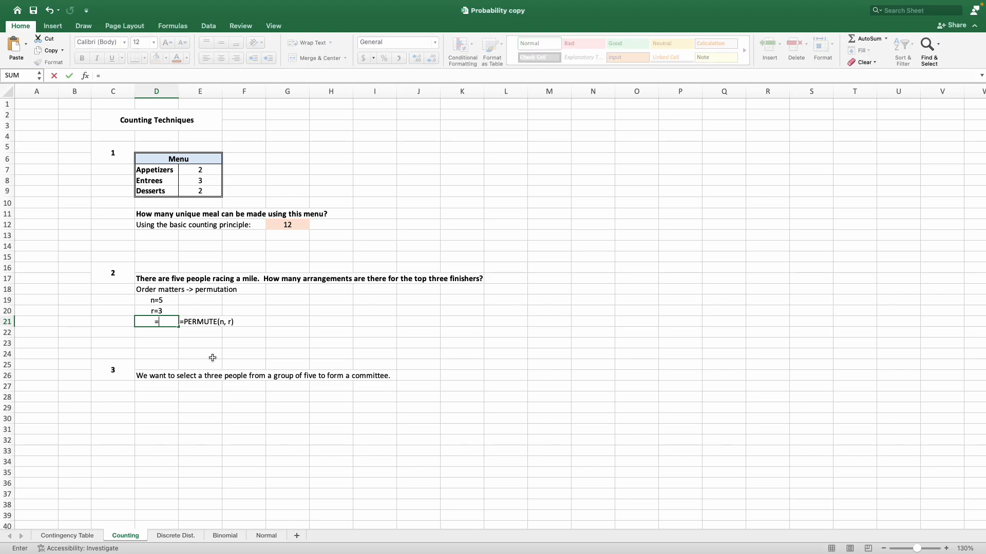
pyautogui.write('perm')
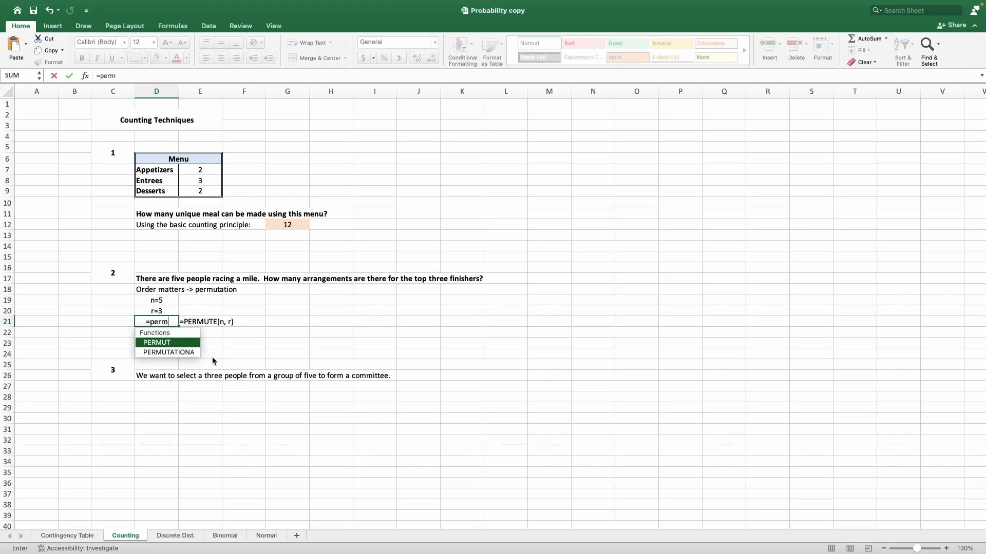
pyautogui.write('t')
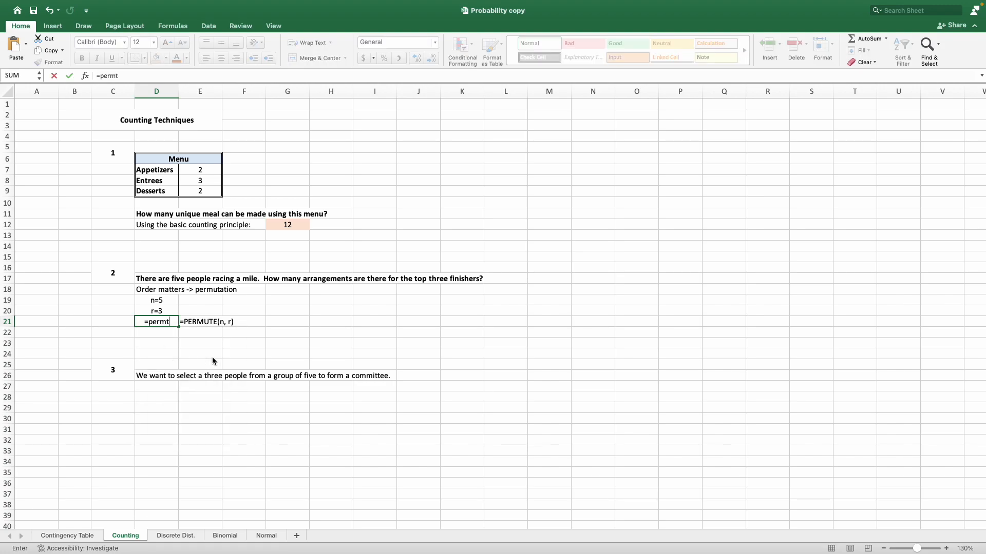
pyautogui.press('BackSpace')
pyautogui.write('u')
pyautogui.press('Tab')
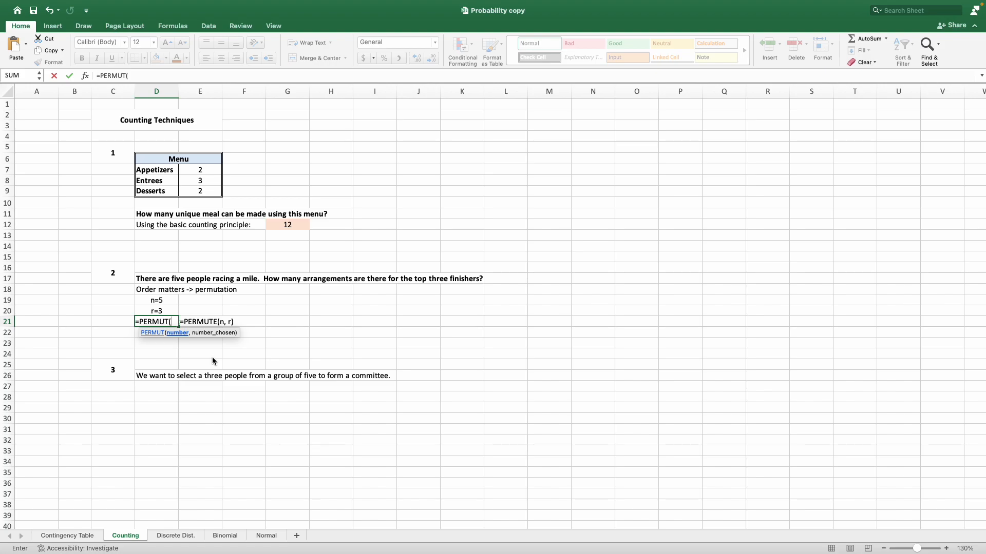
pyautogui.write('5, ')
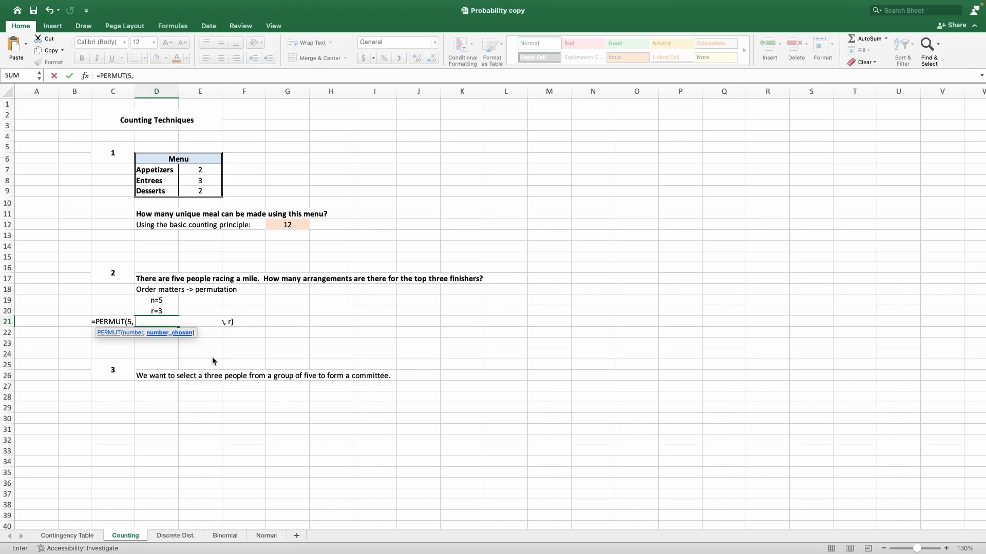
pyautogui.write('3)')
pyautogui.press('Return')
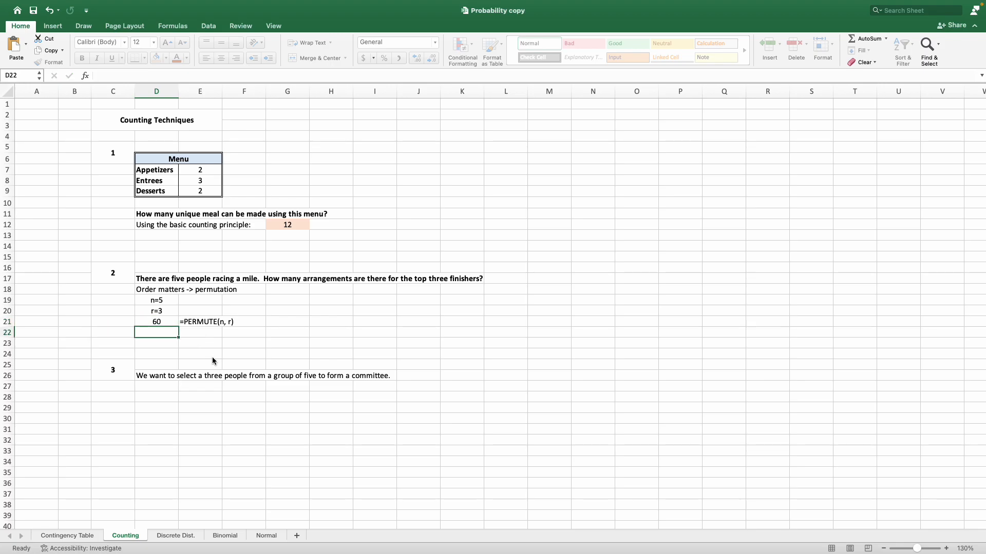
# Correct the syntax text in cell E21 to read =PERMUT(n, r).
pyautogui.click(214, 326)
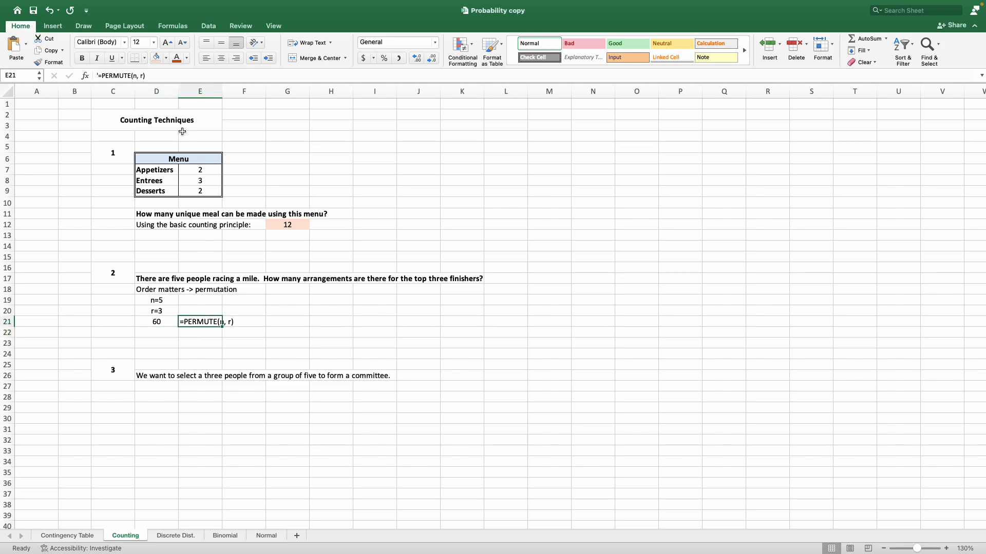
pyautogui.click(132, 75)
pyautogui.press('BackSpace')
pyautogui.press('Return')
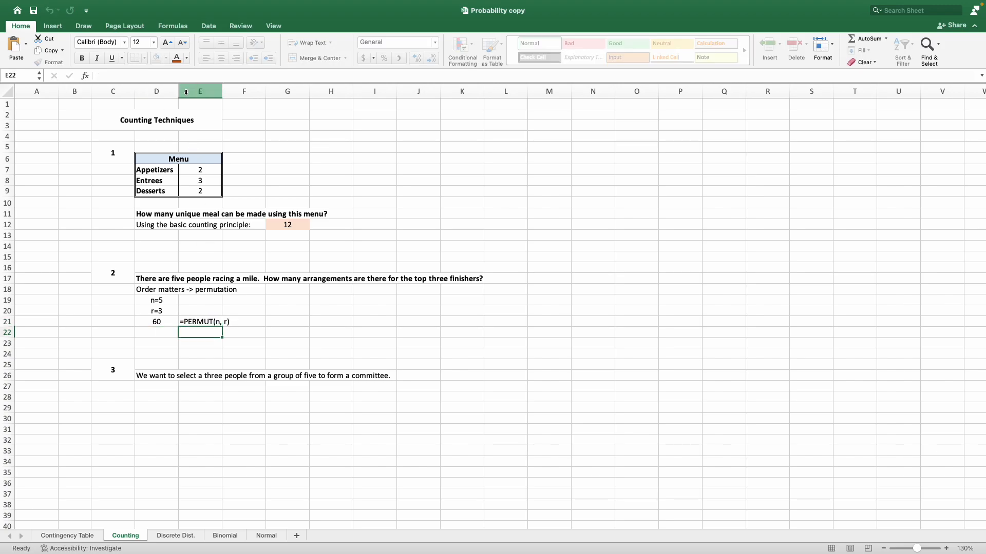
# Highlight the permutation answer in cell D21 with the same light orange fill as the first answer.
pyautogui.press('Up')
pyautogui.press('Left')
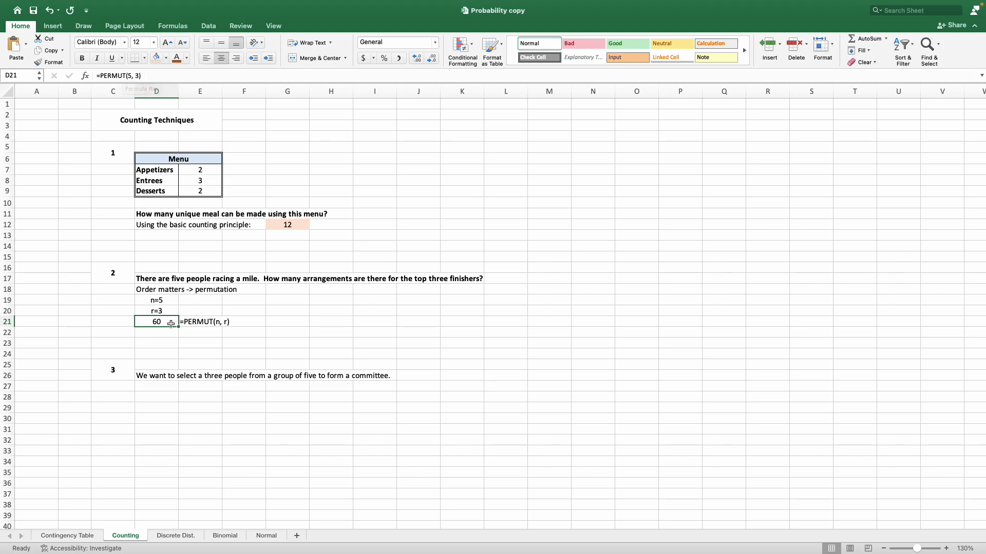
pyautogui.click(155, 59)
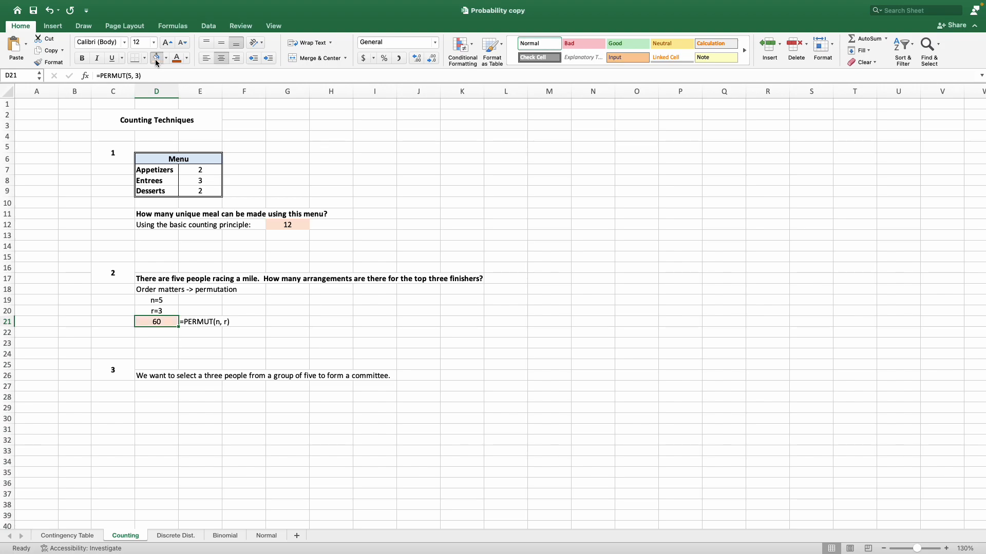
# Make the committee selection question in cell D26 bold.
pyautogui.click(267, 321)
pyautogui.scroll(-5, 315, 311)
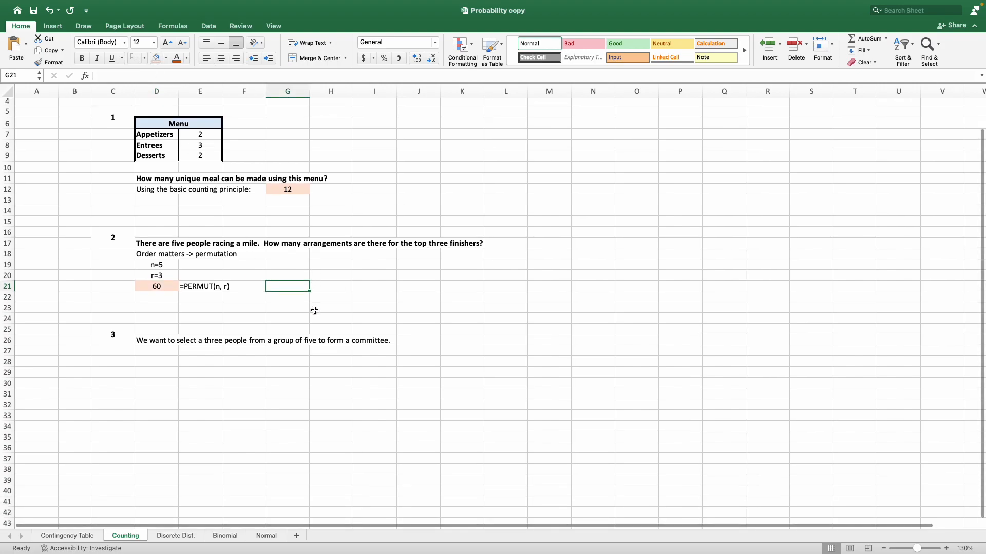
pyautogui.click(159, 317)
pyautogui.click(82, 59)
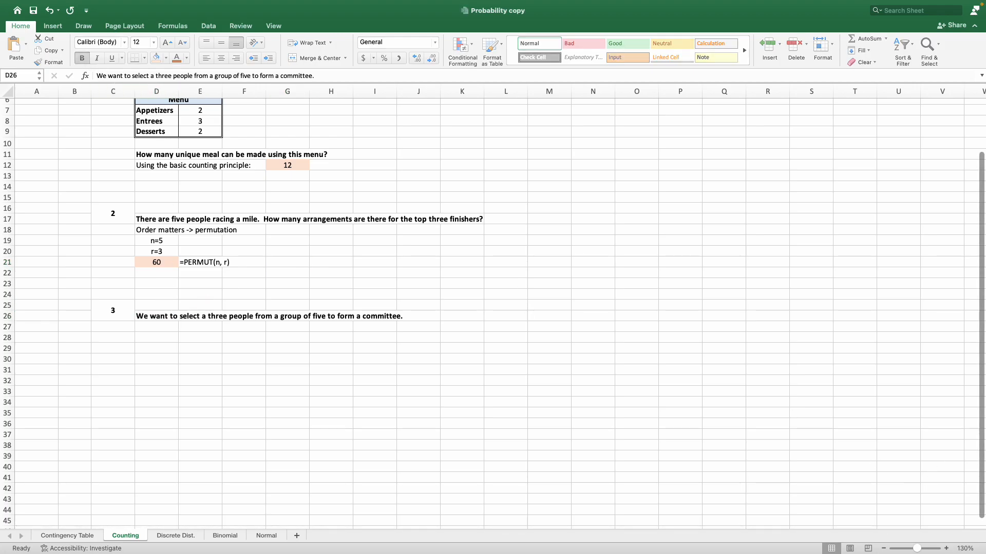
pyautogui.click(693, 308)
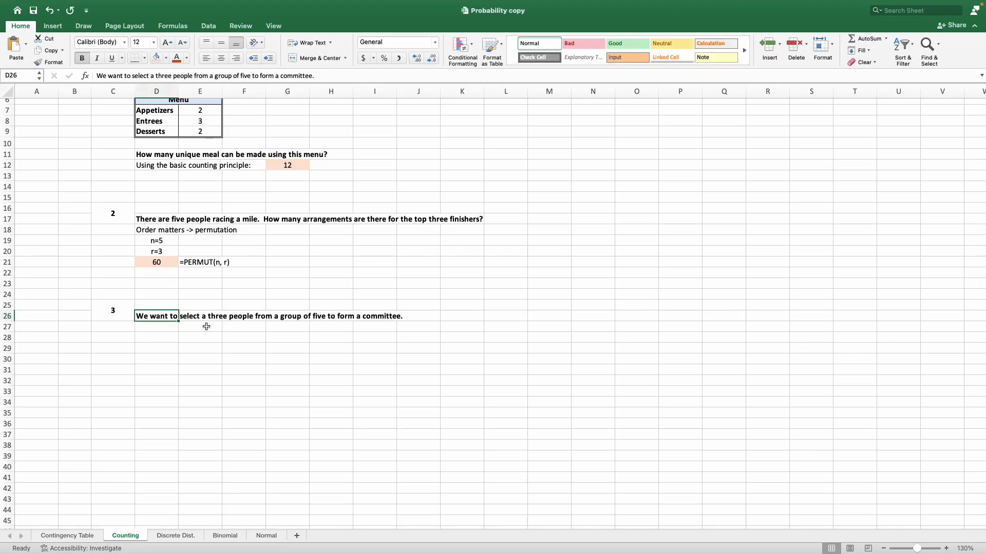
# Note the counting method for problem 3 in cell D27 as "Order does not matter -> combination".
pyautogui.scroll(1, 191, 332)
pyautogui.scroll(-1, 191, 333)
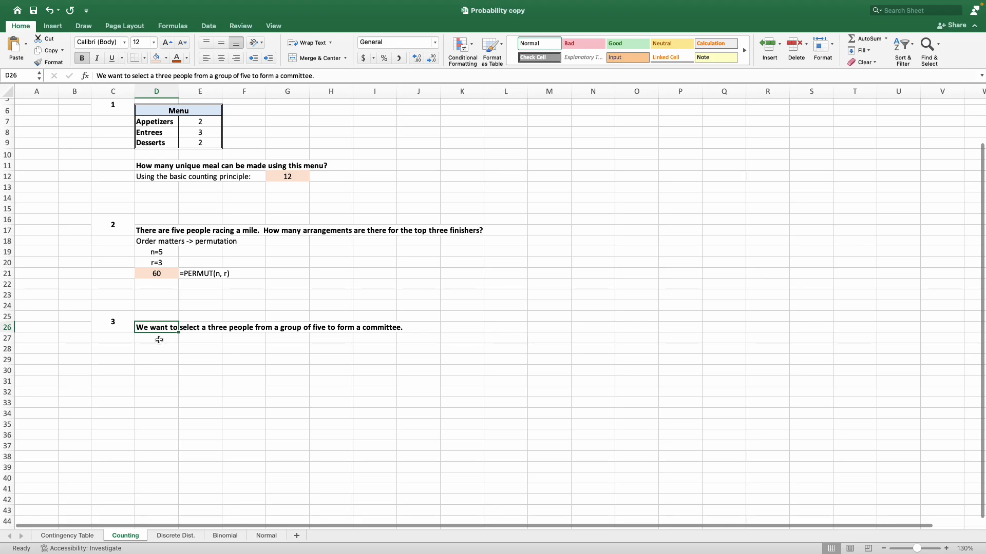
pyautogui.click(159, 340)
pyautogui.write('Order does not matter ')
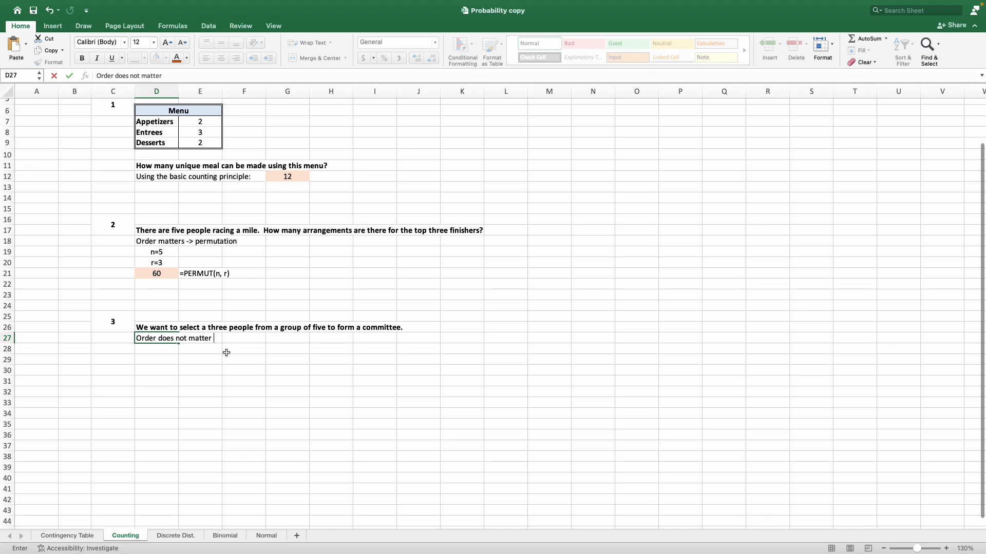
pyautogui.write('-> combination')
pyautogui.press('Return')
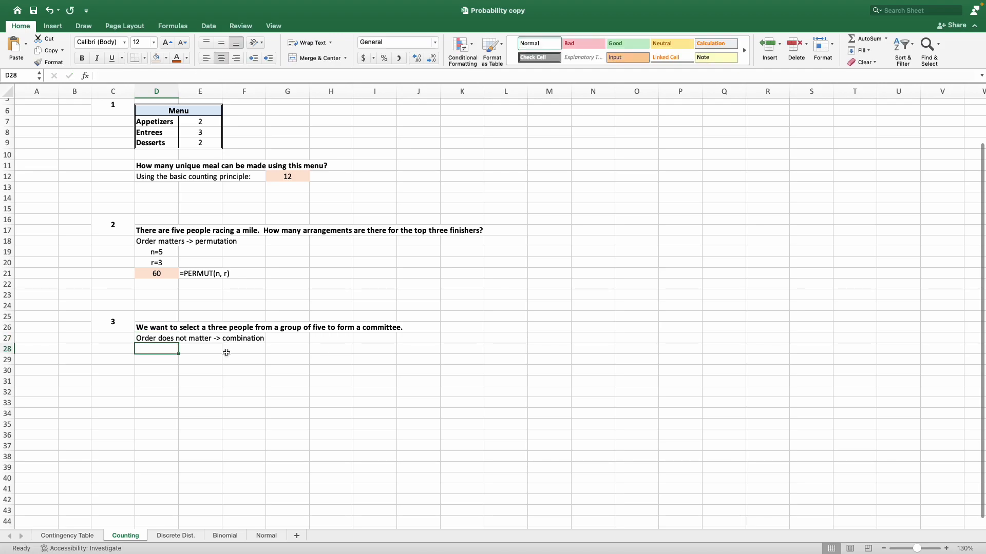
# Enter the combination inputs as text, n=5 in cell D28 and r=3 in cell D29.
pyautogui.write('n=5')
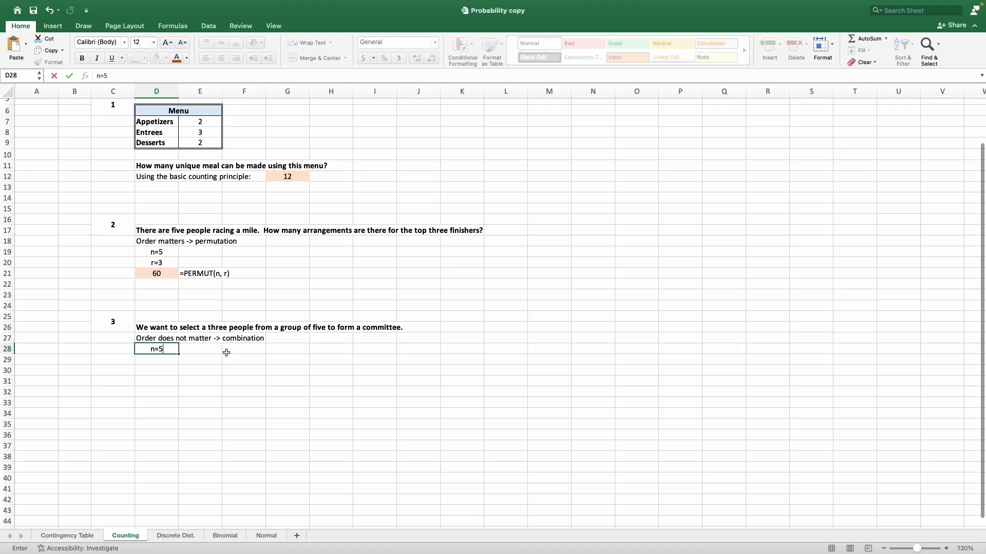
pyautogui.press('Return')
pyautogui.write('r')
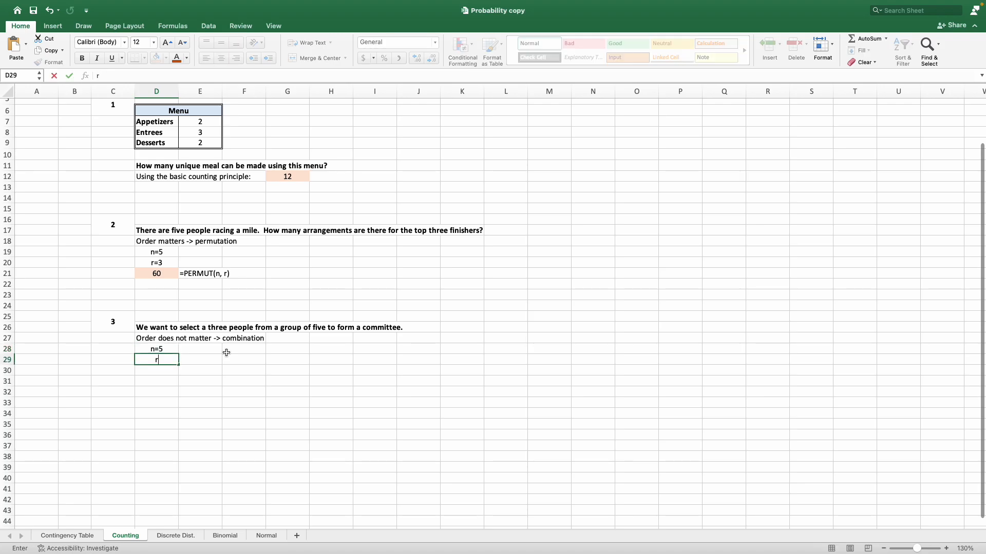
pyautogui.write('=3')
pyautogui.press('Return')
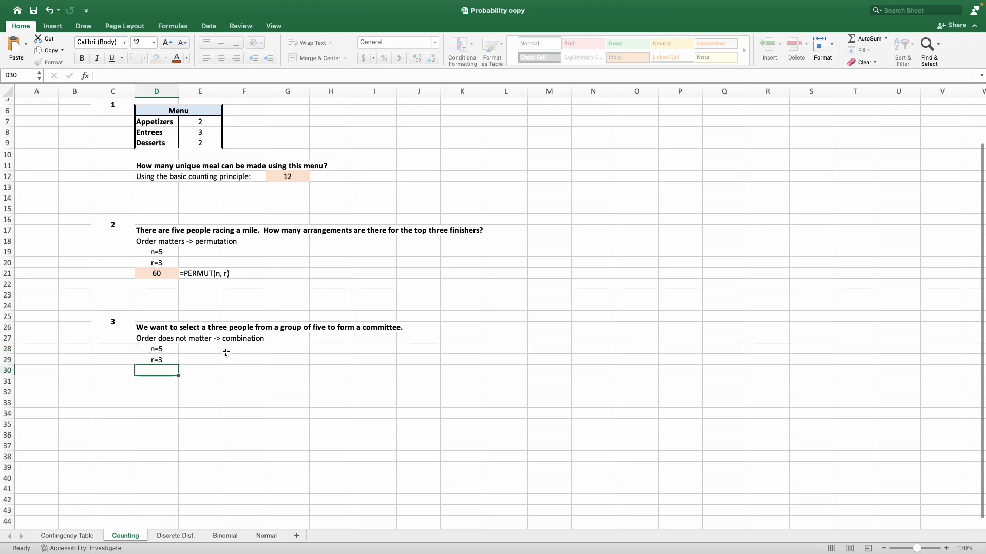
# Write the combination function syntax as plain text in cell E30, reading =COMBIN(n, r).
pyautogui.press('Right')
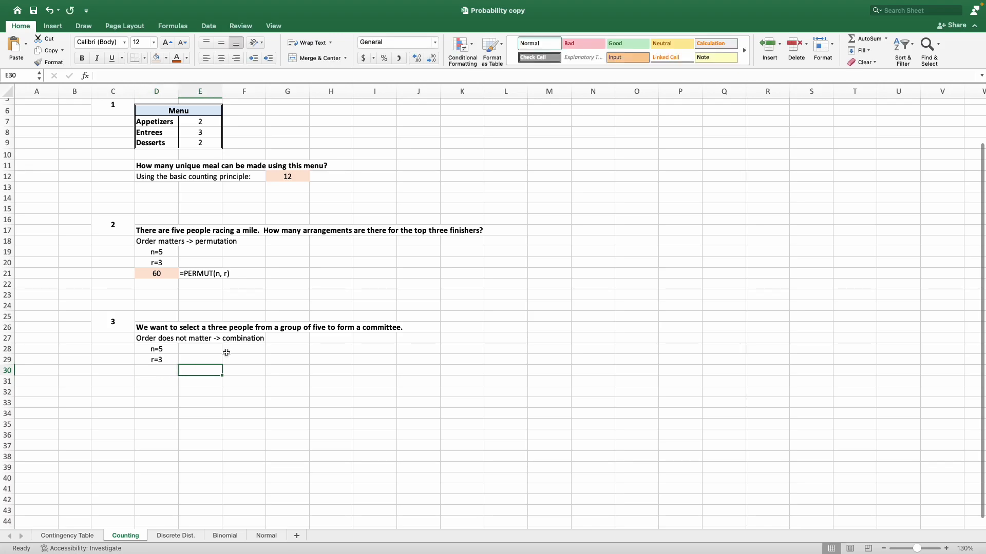
pyautogui.write("'")
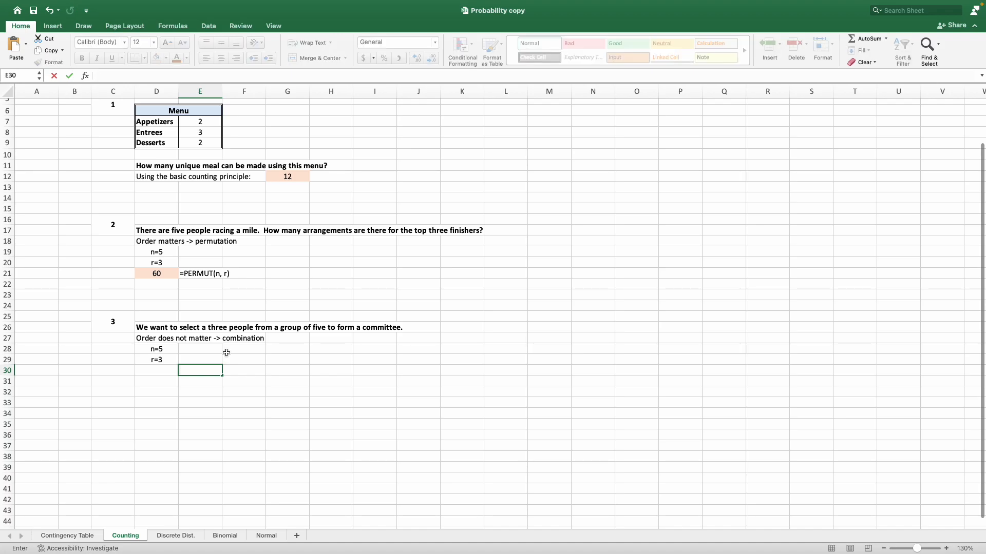
pyautogui.write('=C')
pyautogui.write('OMBIN(n, r')
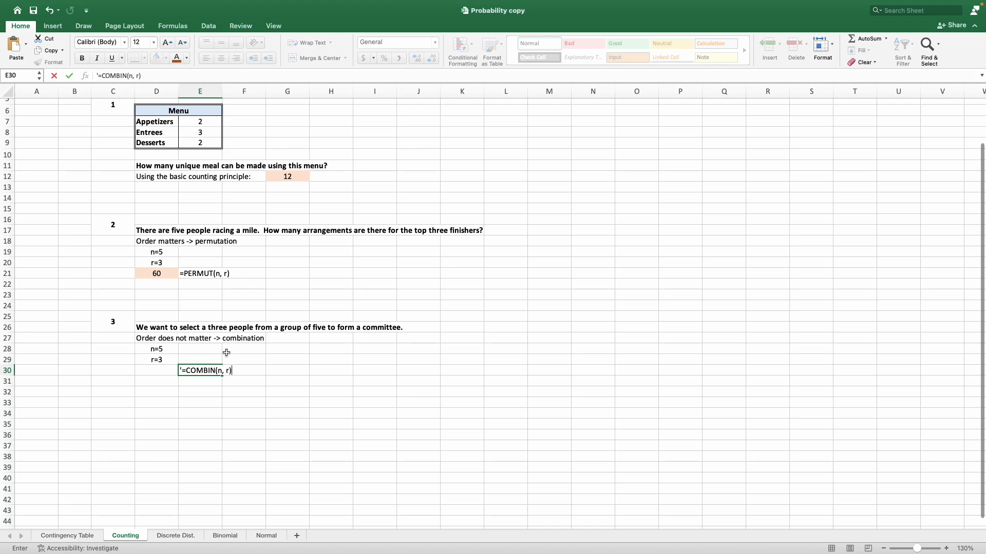
pyautogui.press('Return')
# Calculate the number of possible three-person committees in cell D30 with =COMBIN(5,3).
pyautogui.press('Left')
pyautogui.press('Up')
pyautogui.write('=')
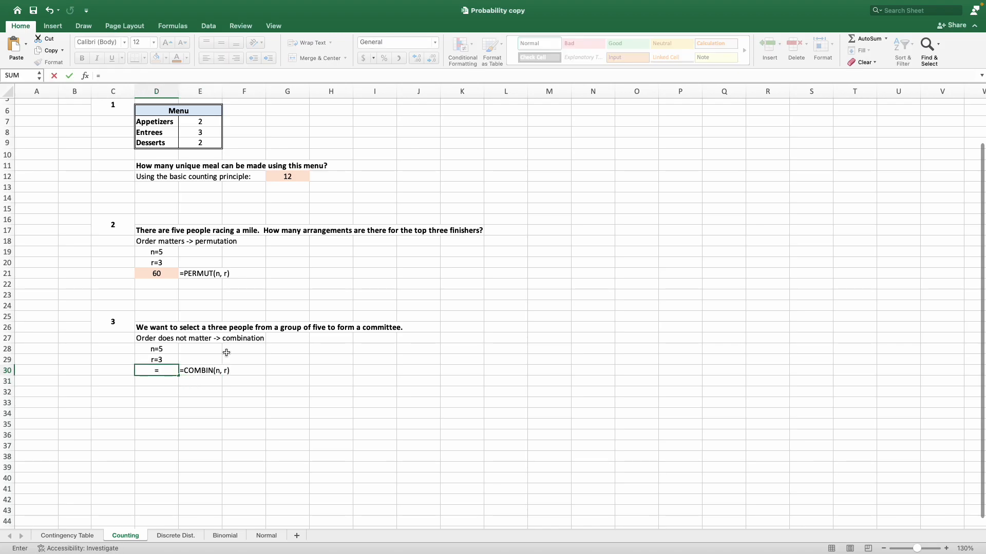
pyautogui.write('combin')
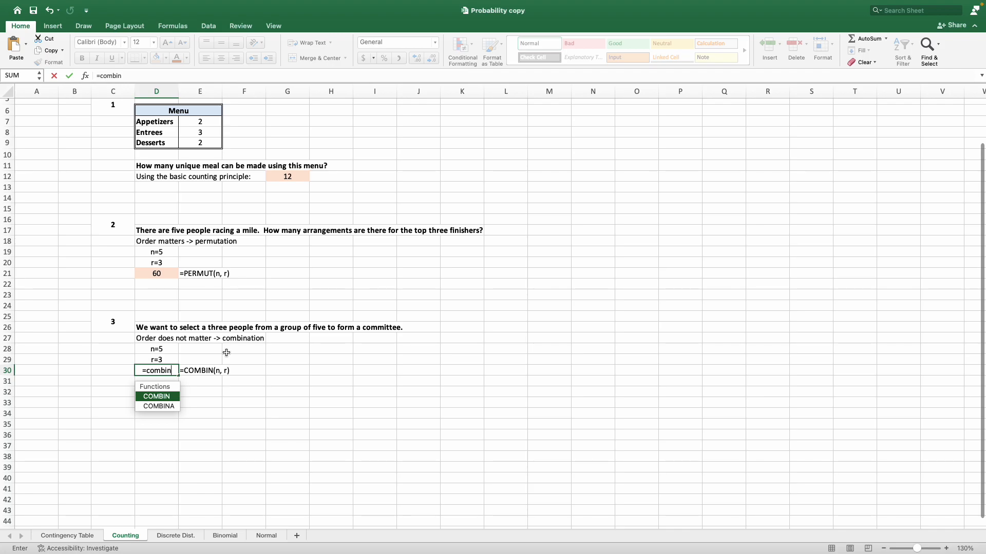
pyautogui.write('(')
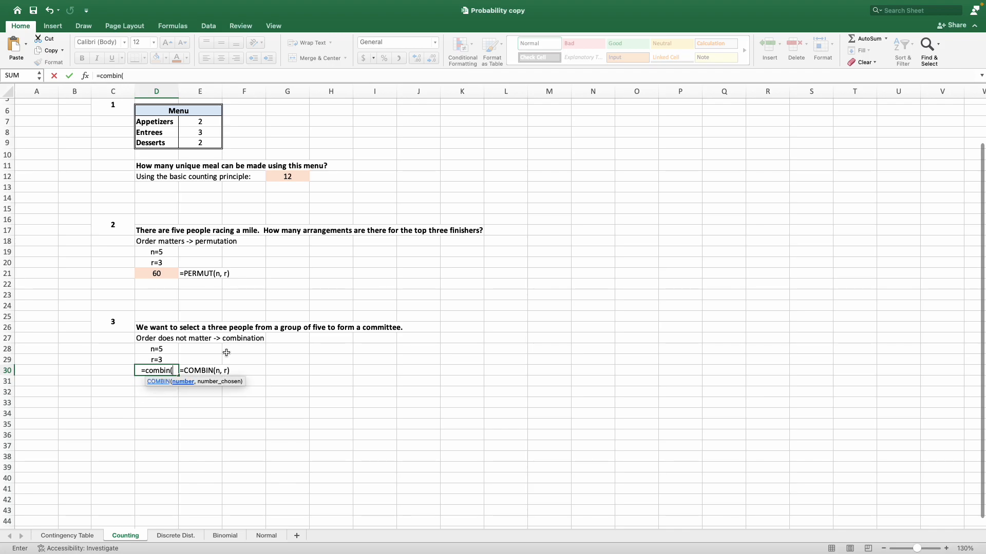
pyautogui.write('5,')
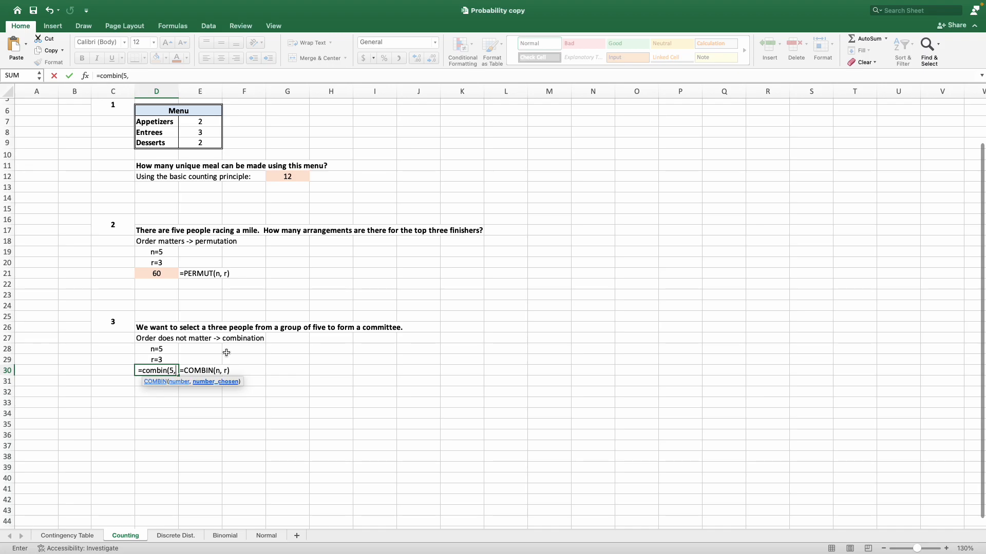
pyautogui.write('3')
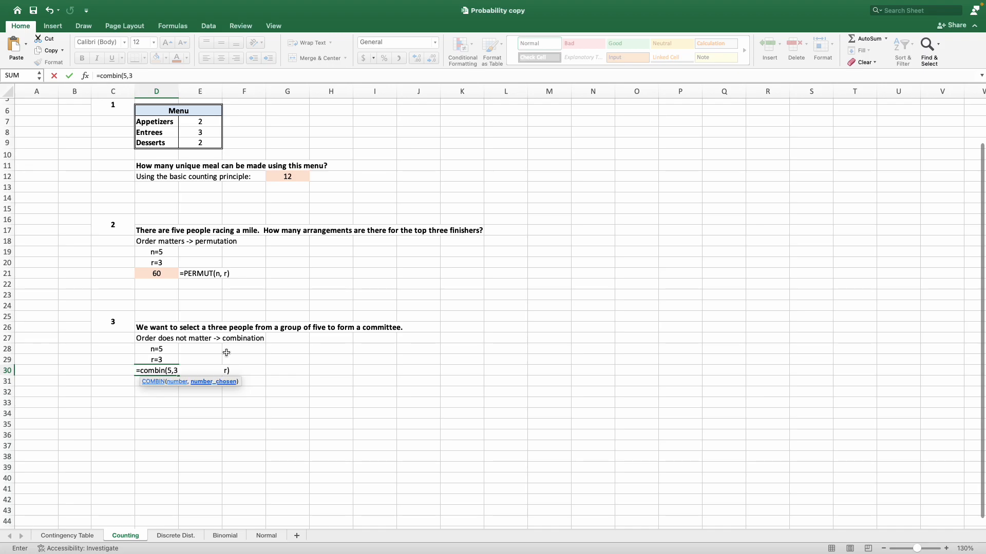
pyautogui.write(')')
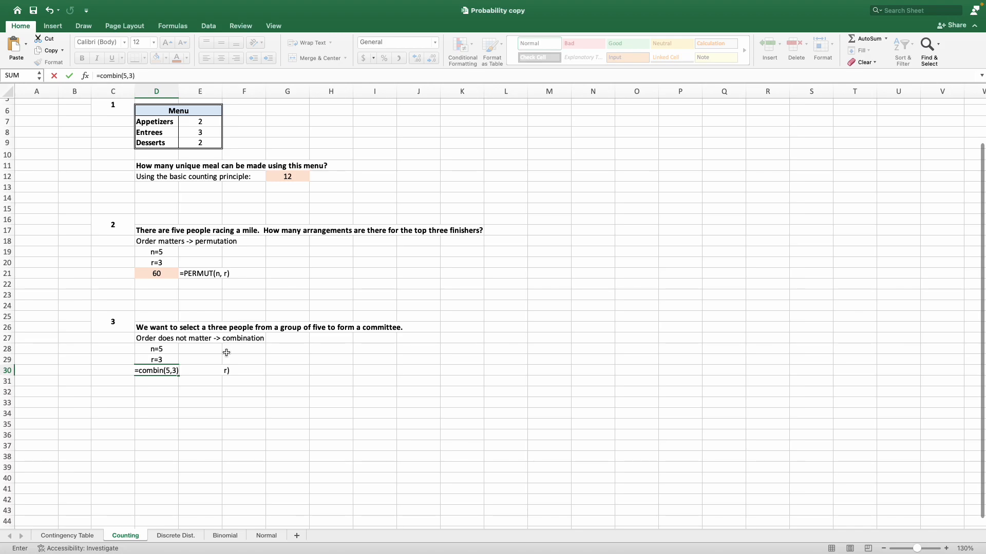
pyautogui.press('Return')
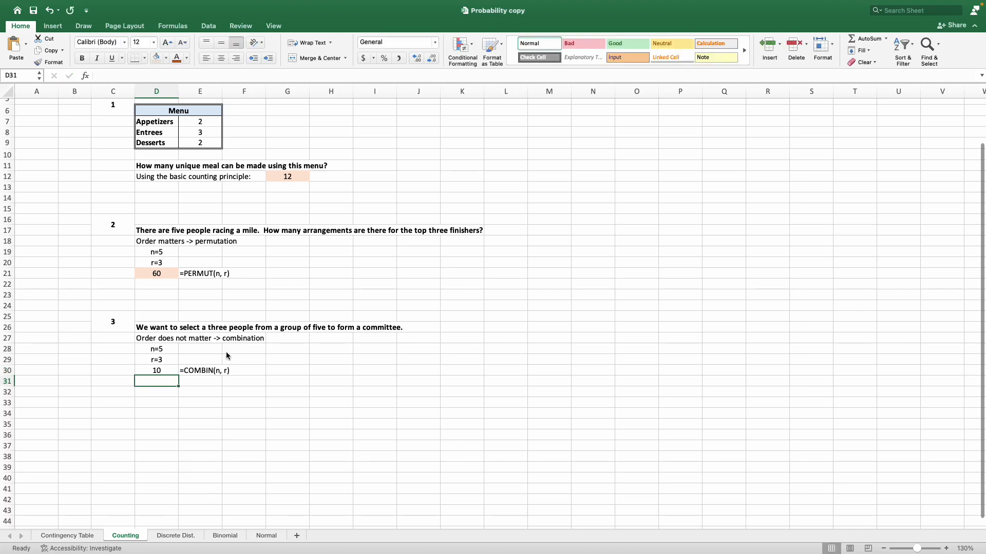
# Highlight the combination answer in cell D30 with the same light orange fill as the other answers.
pyautogui.click(165, 370)
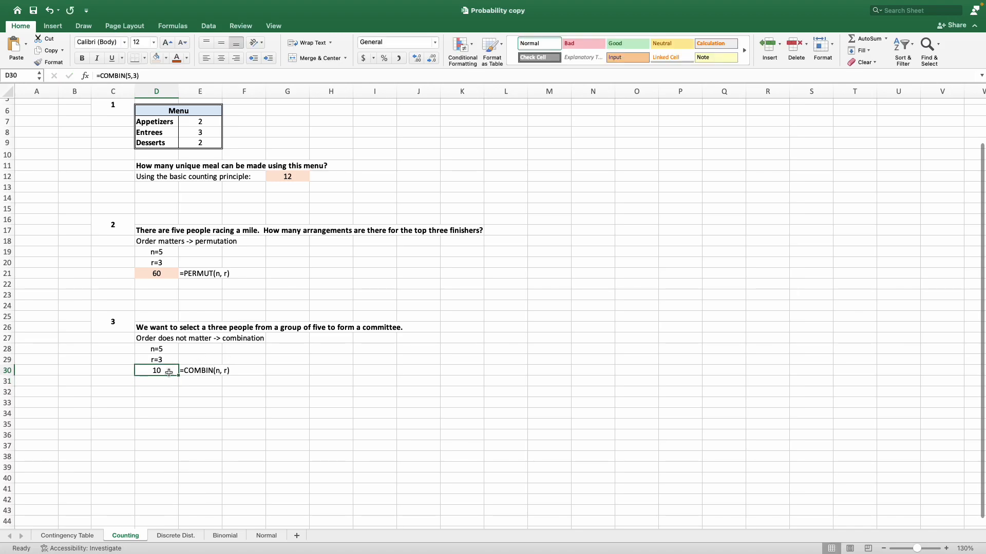
pyautogui.click(156, 56)
pyautogui.click(400, 318)
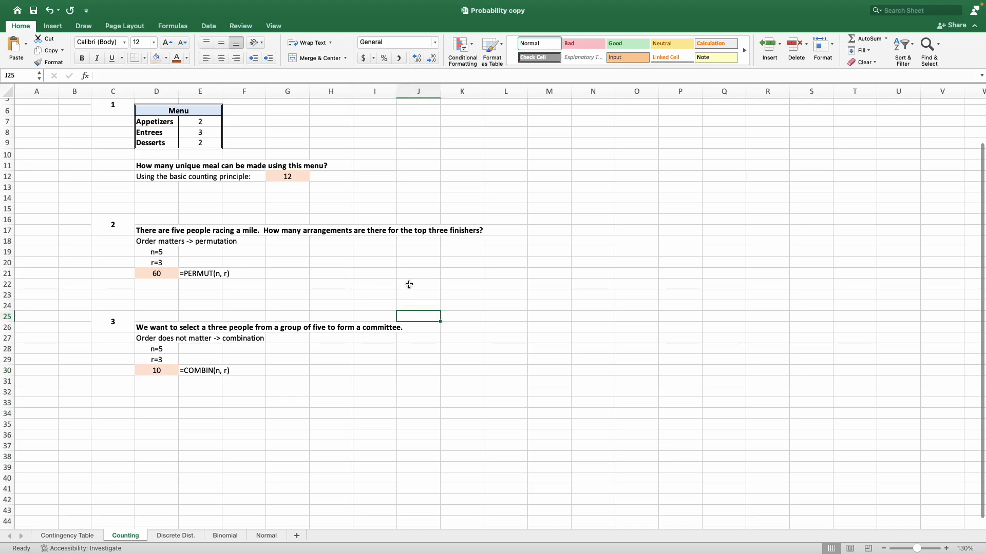
# Review the permutation and combination answers beside their function syntax in rows 21 and 30.
pyautogui.scroll(2, 409, 285)
pyautogui.scroll(1, 410, 284)
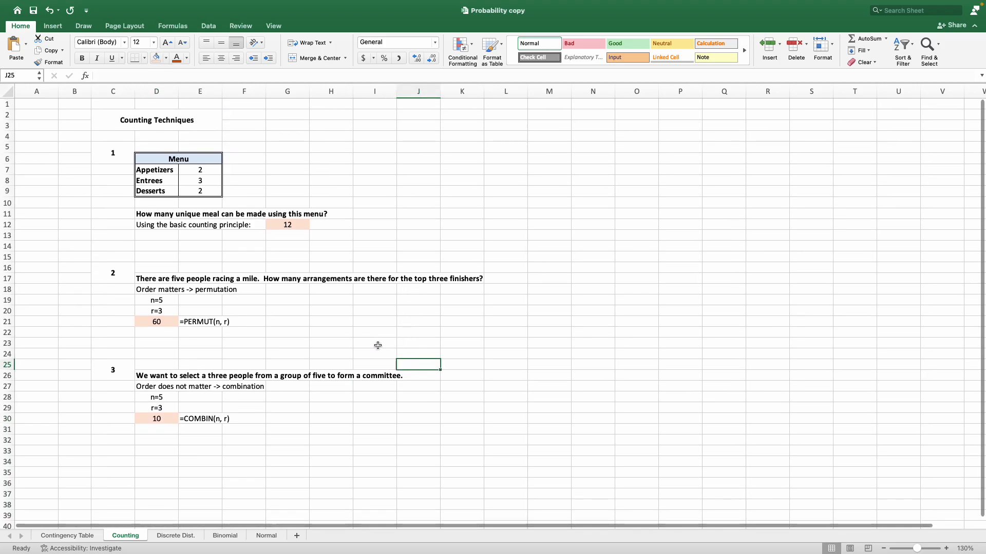
pyautogui.click(194, 323)
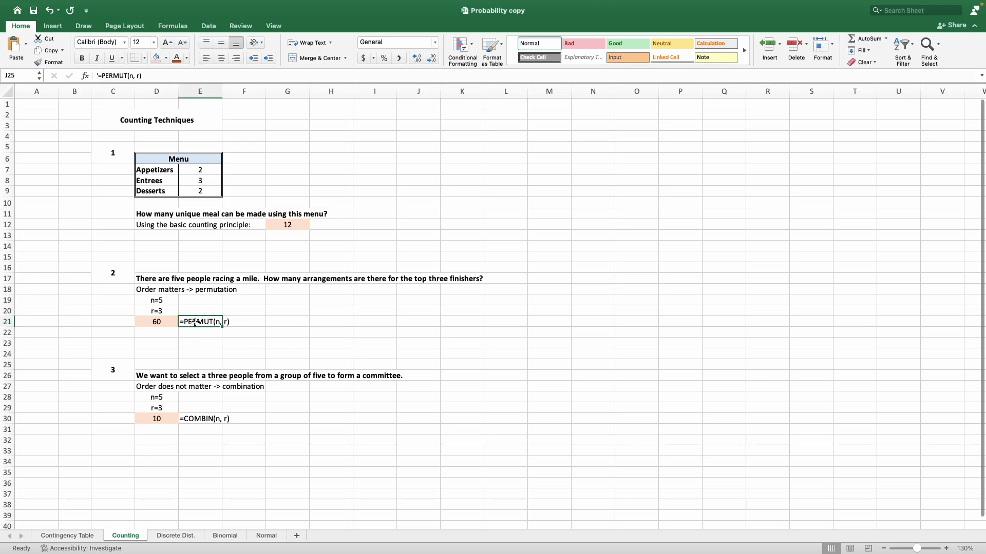
pyautogui.moveTo(201, 419); pyautogui.dragTo(169, 418)
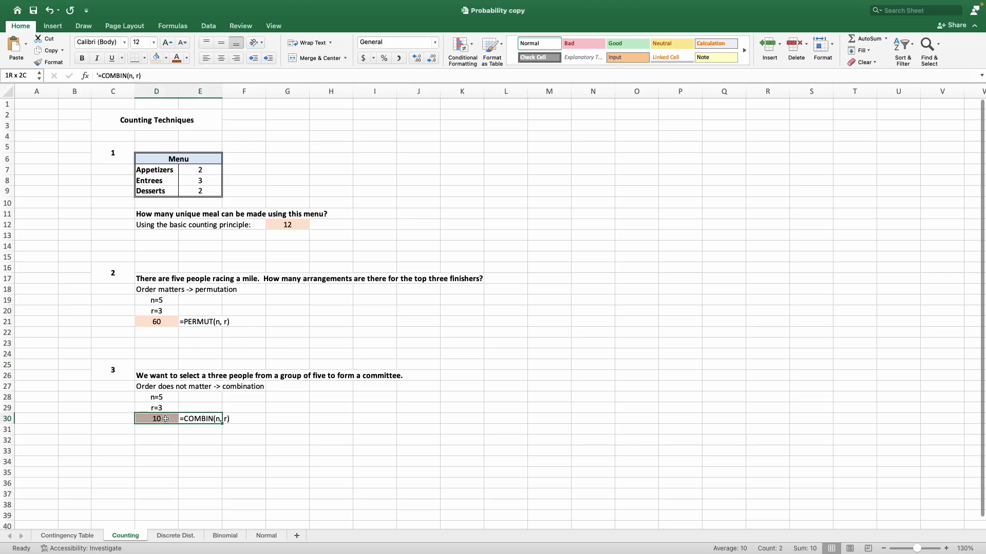
pyautogui.moveTo(188, 319); pyautogui.dragTo(149, 321)
pyautogui.click(213, 332)
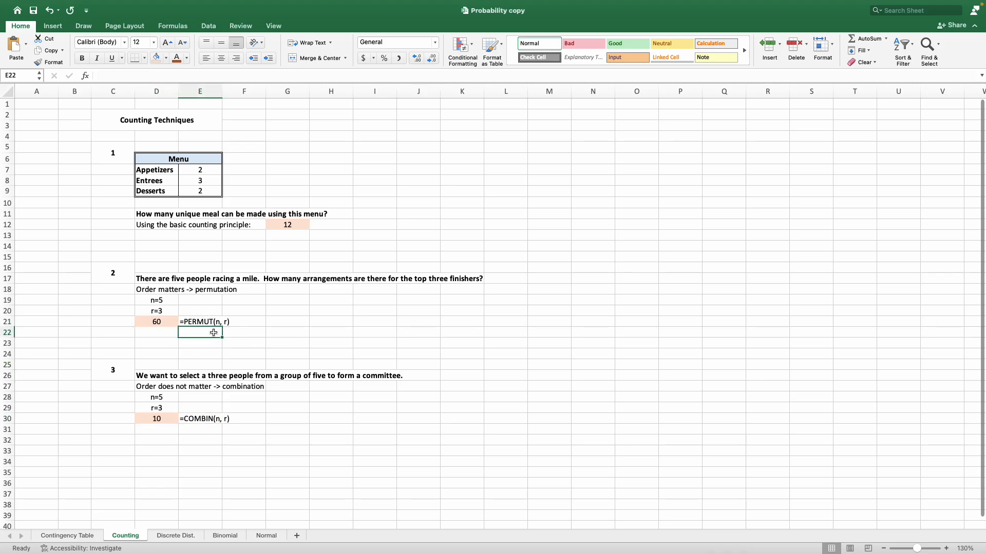
pyautogui.click(107, 122)
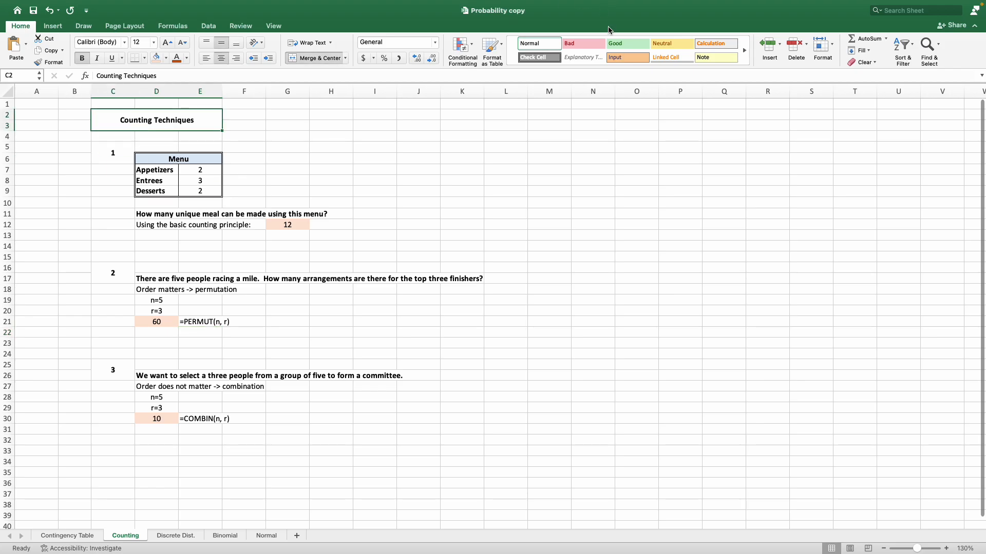